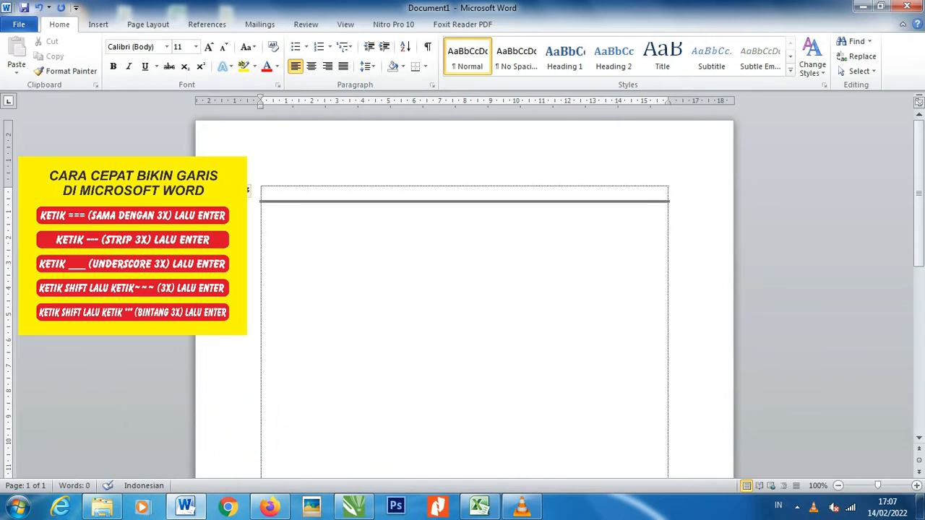
Add five automatic divider lines one beneath another, made from ---, ___, ~~~, ### and ***.
type("---")
key("Return")
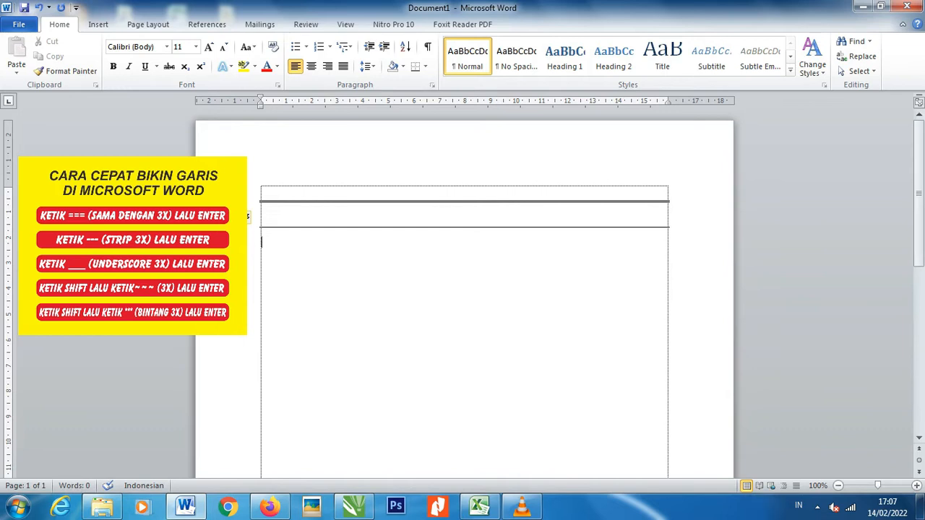
type("___")
key("Return")
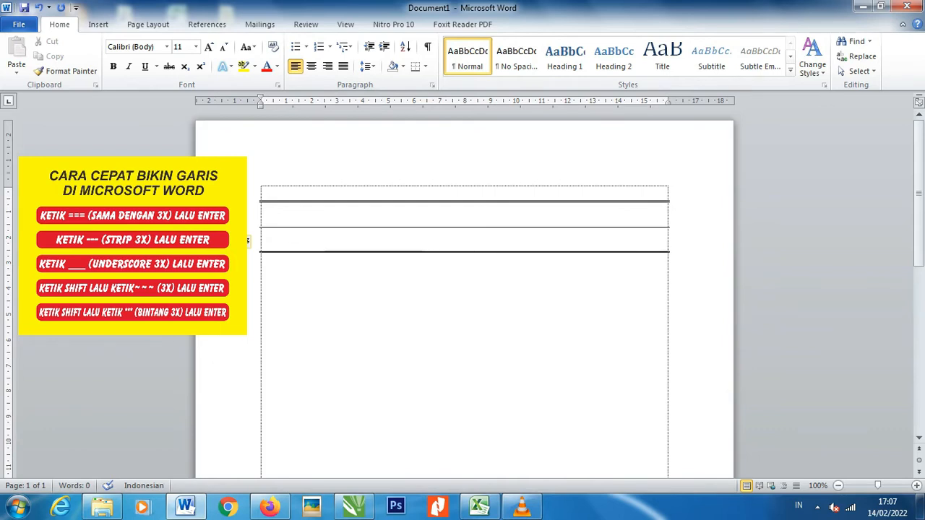
type("~~~")
key("Return")
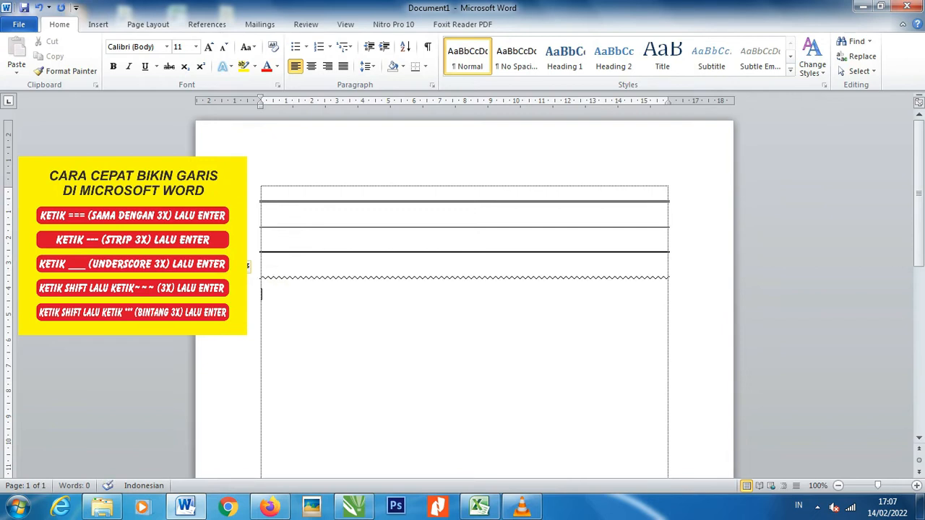
type("###")
key("Return")
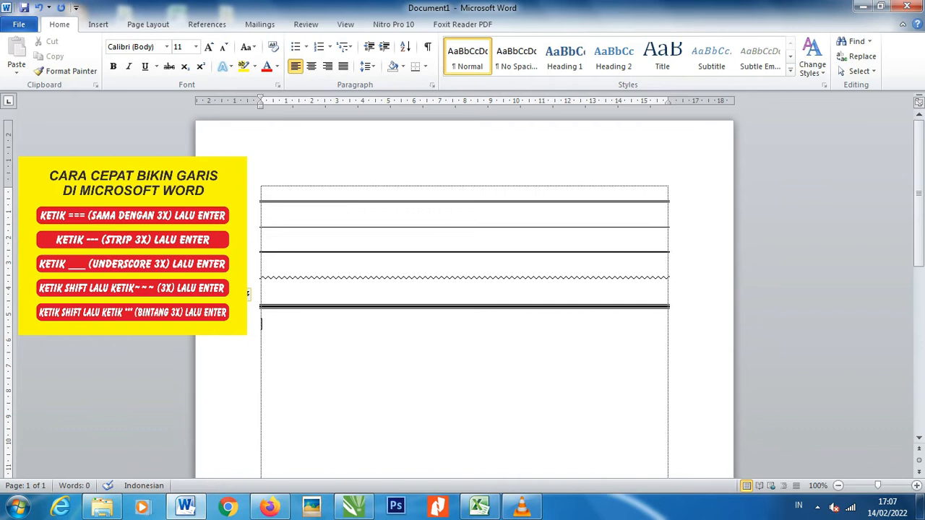
type("***")
key("Return")
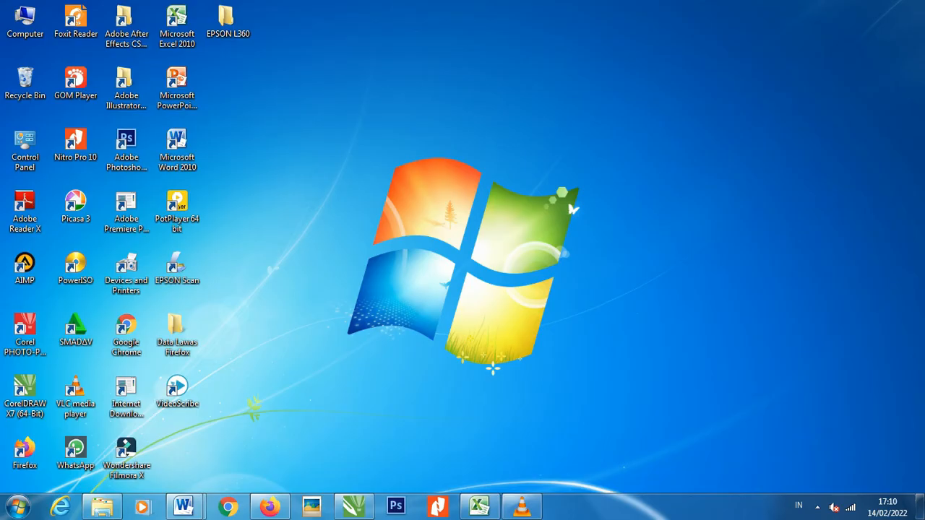
In the blank Document2, enter the letterhead text "WASERLINE" with "Advertising & Percetakan" on the line below.
mouse_move(185, 506)
left_click(259, 437)
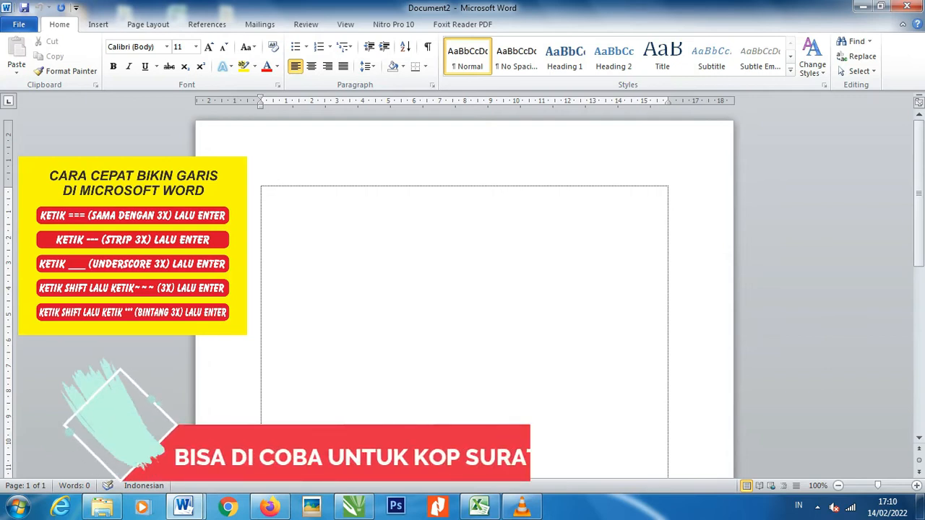
type("wA")
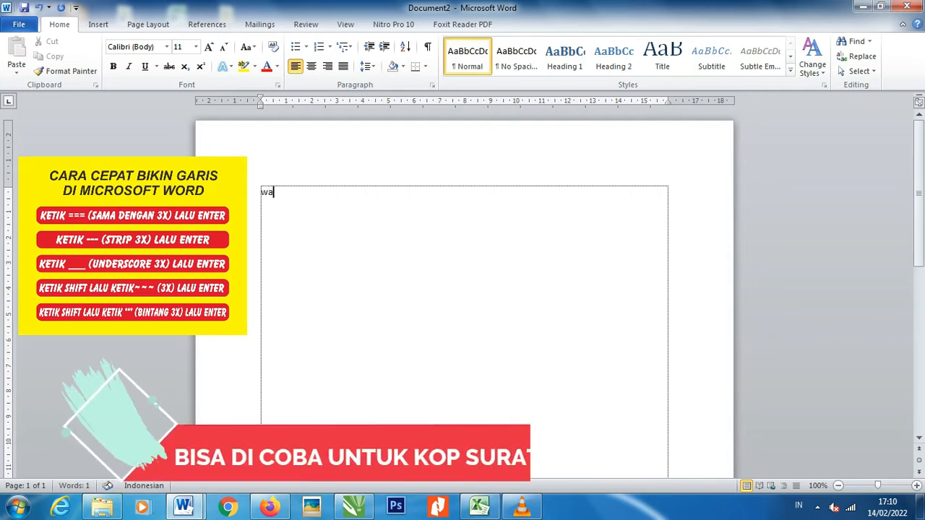
type("SE")
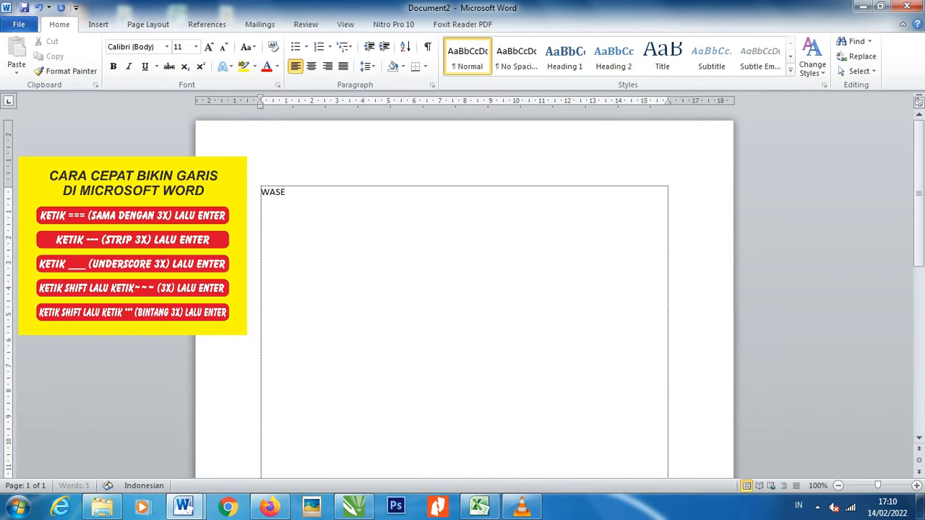
type("RLINE")
key("Return")
type("a")
key("BackSpace")
type("Advertising")
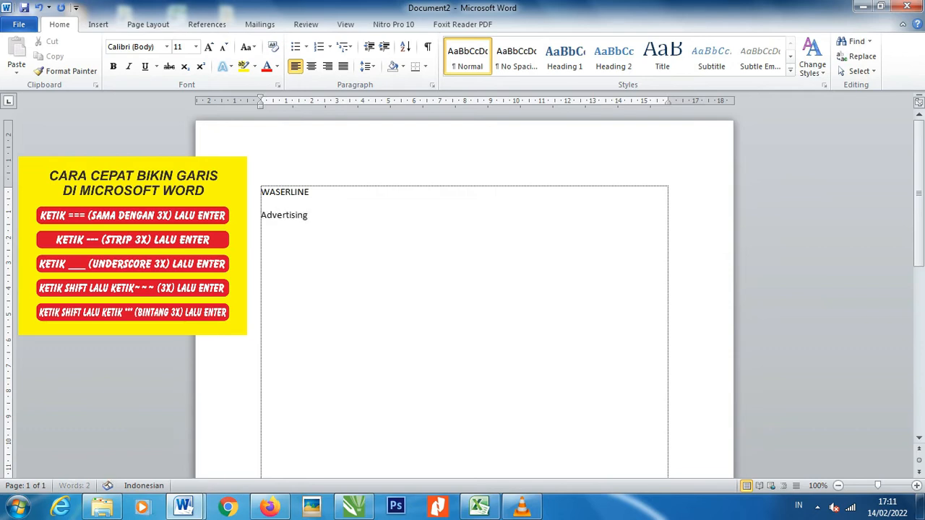
type(" & Percetakana")
key("BackSpace")
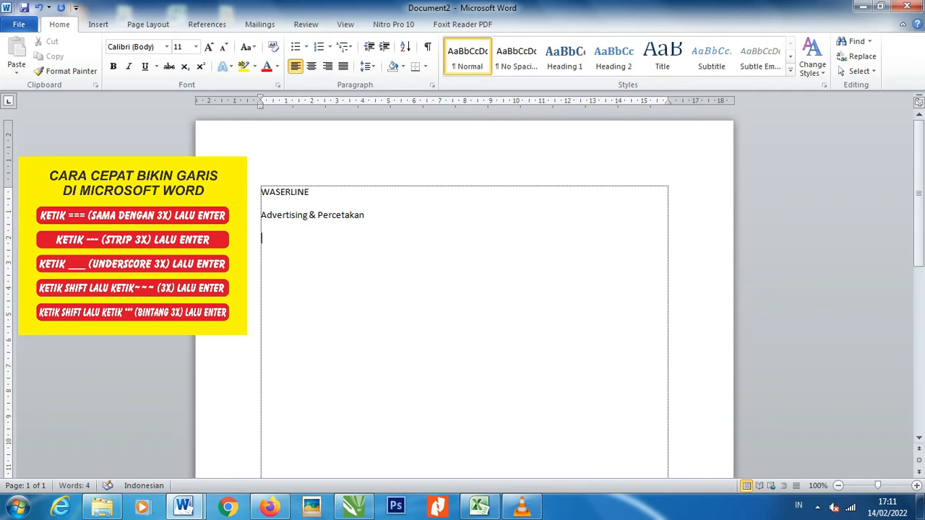
Centre both heading lines and tighten them to 1,0 line spacing with no space before or after the paragraphs.
key("ctrl+a")
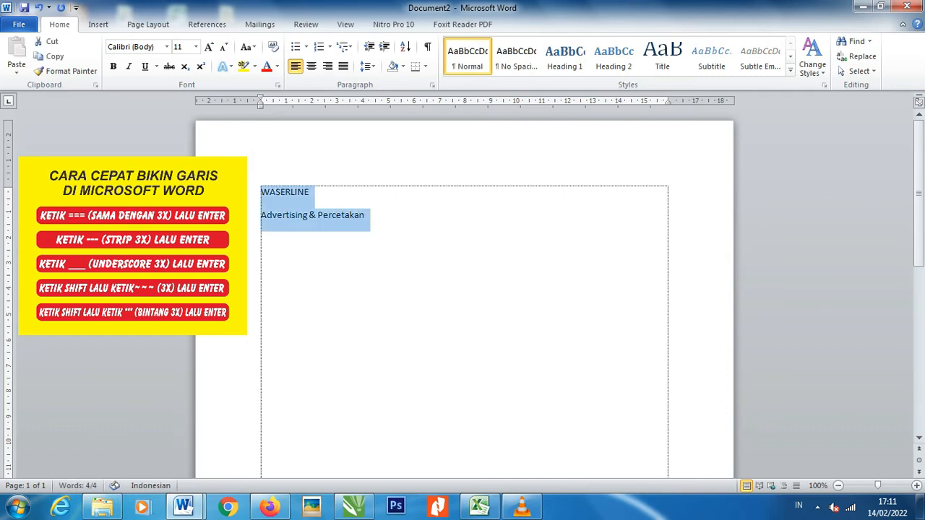
key("ctrl+e")
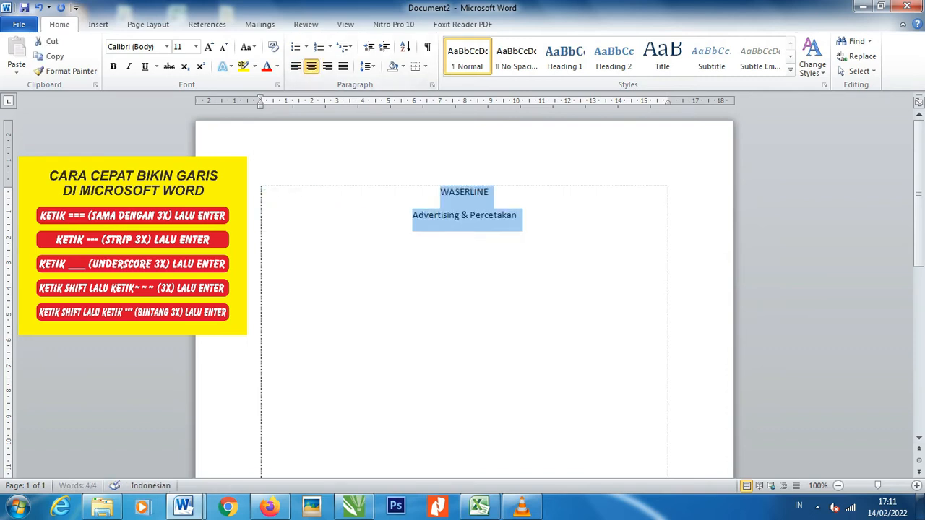
left_click(367, 65)
left_click(430, 198)
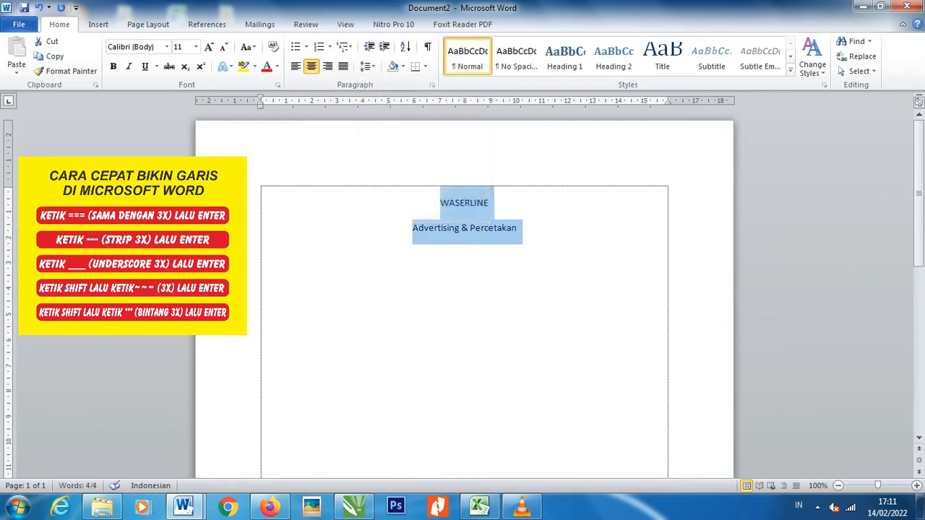
left_click(367, 66)
left_click(385, 83)
left_click(367, 66)
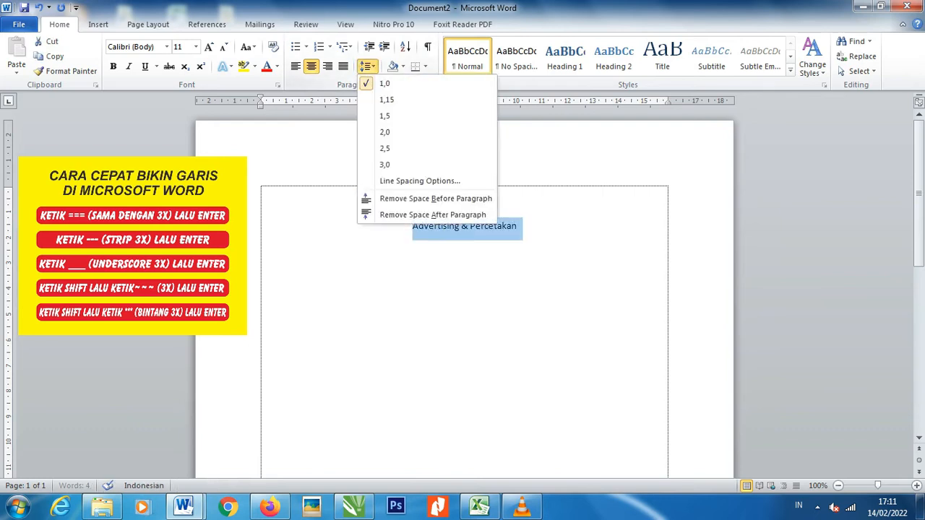
left_click(433, 215)
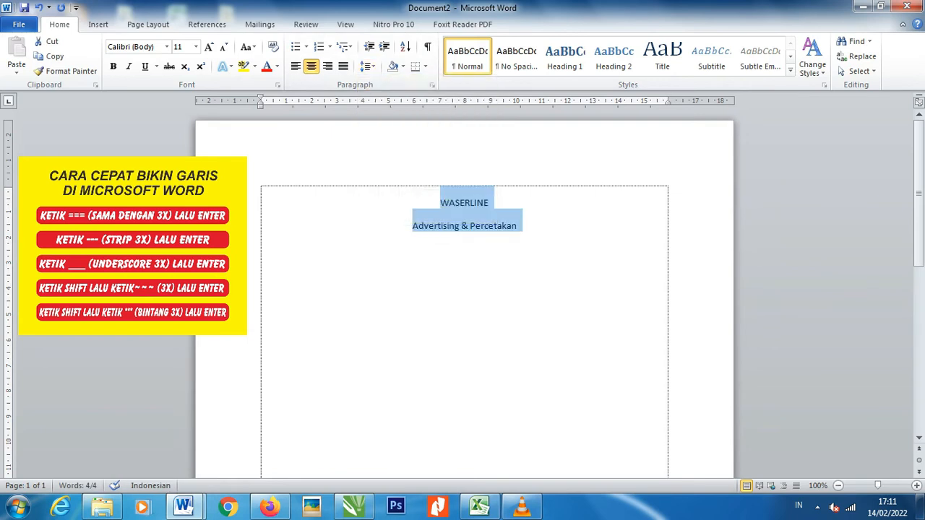
left_click(367, 66)
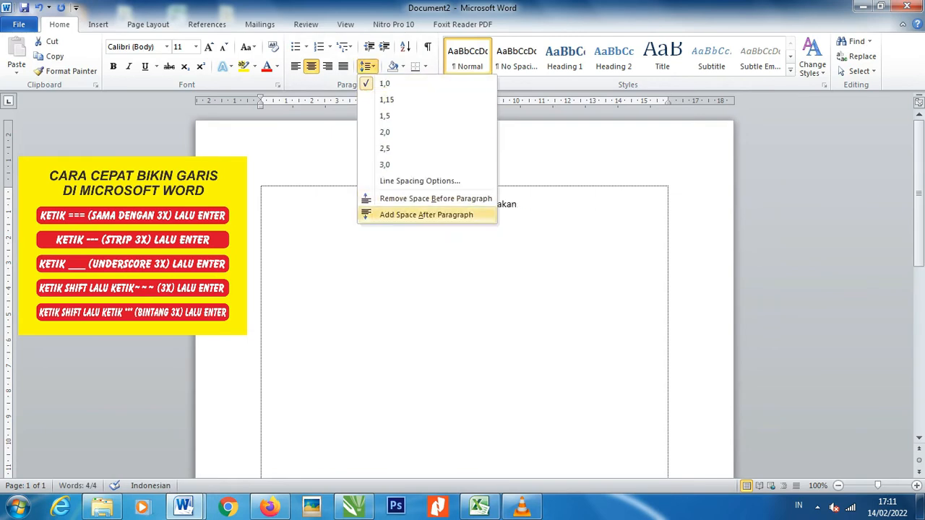
left_click(436, 198)
left_click(518, 205)
key("Return")
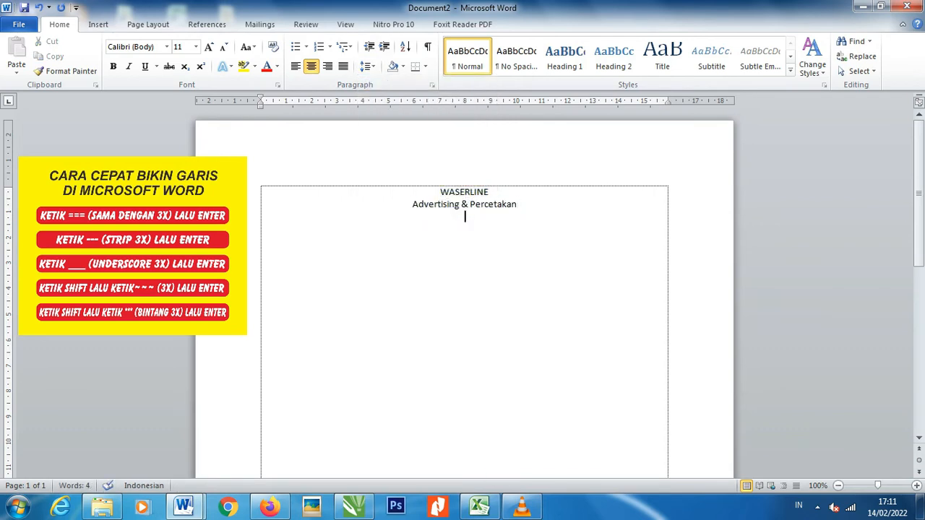
Enlarge the text of both heading lines to 24 pt.
key("ctrl+a")
left_click(209, 46)
left_click(209, 46)
left_click(209, 46)
left_click(209, 47)
left_click(208, 46)
left_click(209, 46)
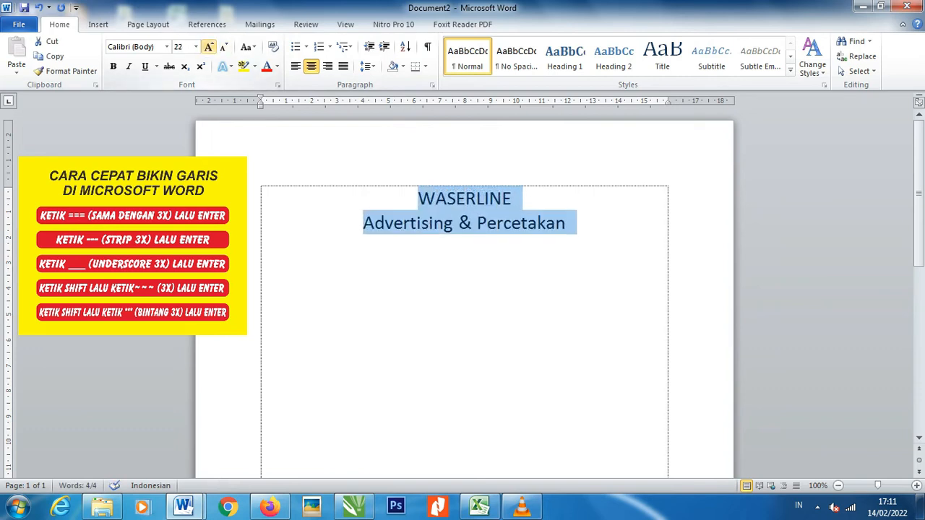
left_click(209, 46)
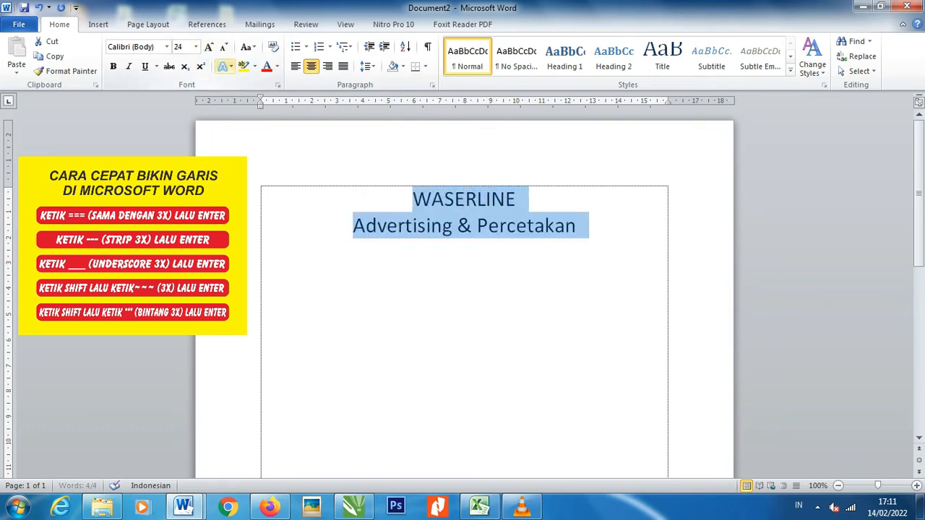
Make both heading lines bold and set their font to Times New Roman.
left_click(112, 66)
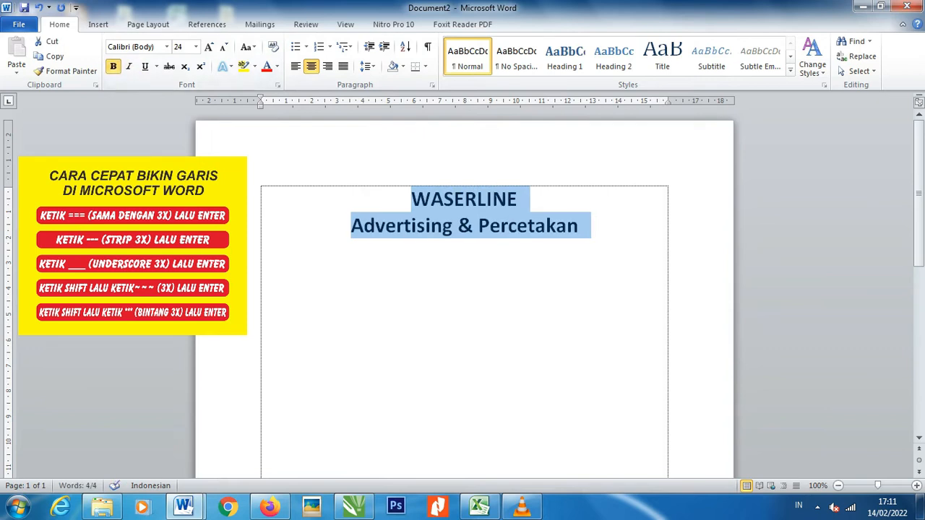
left_click(166, 46)
left_click(170, 124)
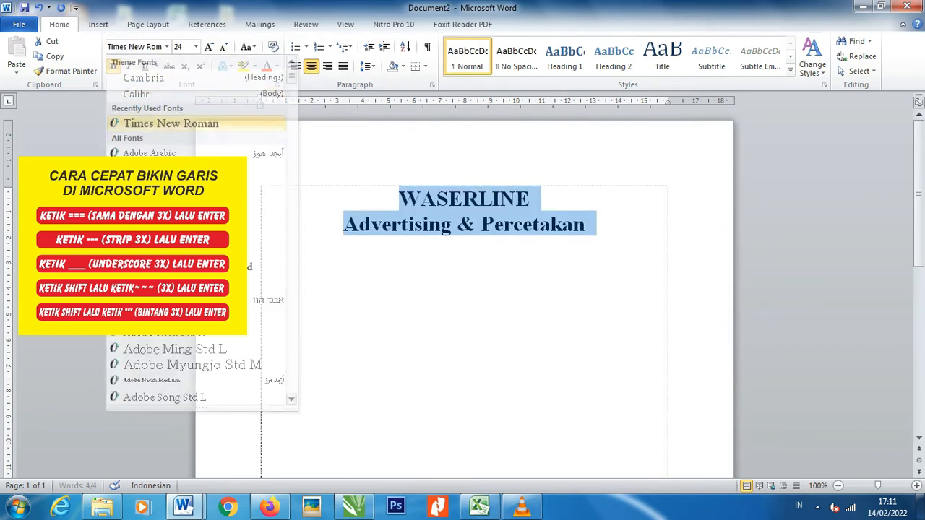
Add a third letterhead line below "Advertising & Percetakan" with the company's street and region, separated by a hyphen.
left_click(586, 225)
key("Return")
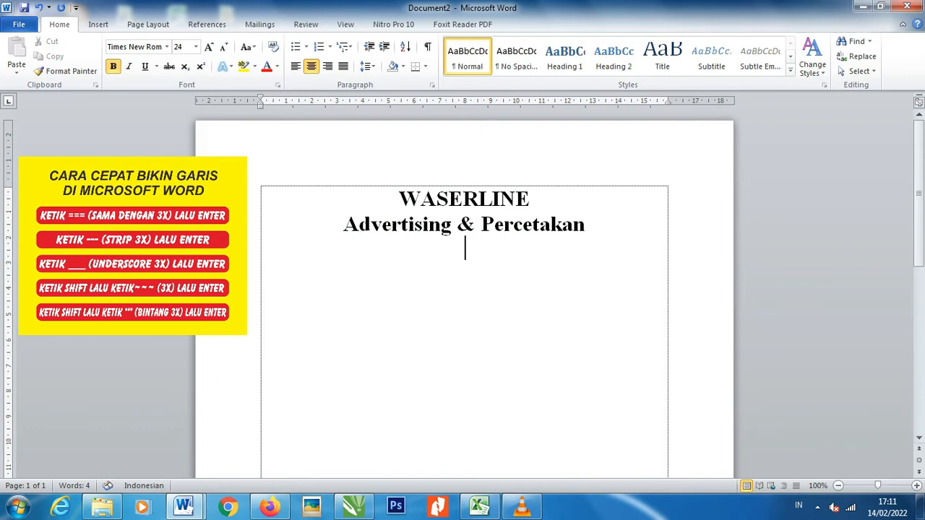
type("J")
key("BackSpace")
type("Jl.LinT")
key("BackSpace")
type("tas")
type(" Sua]")
key("BackSpace")
key("BackSpace")
type("matera")
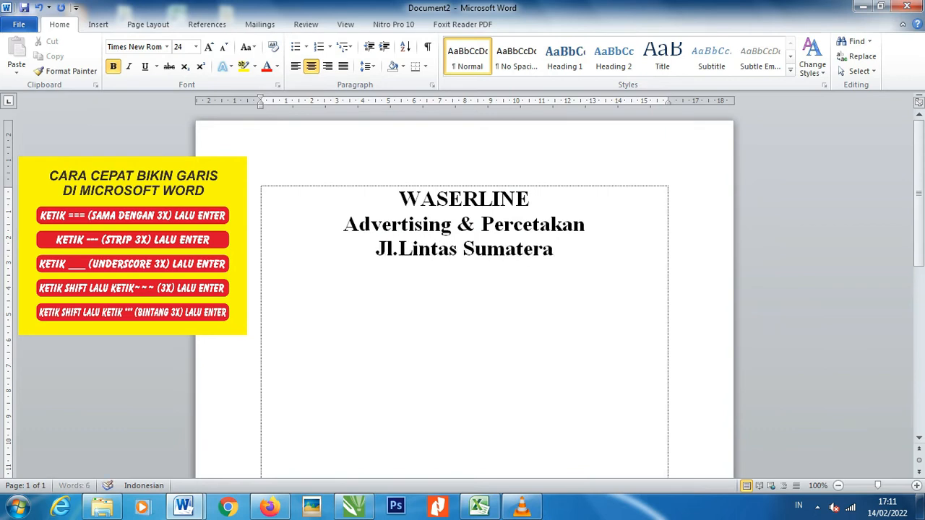
type(" B")
key("BackSpace")
type("- ")
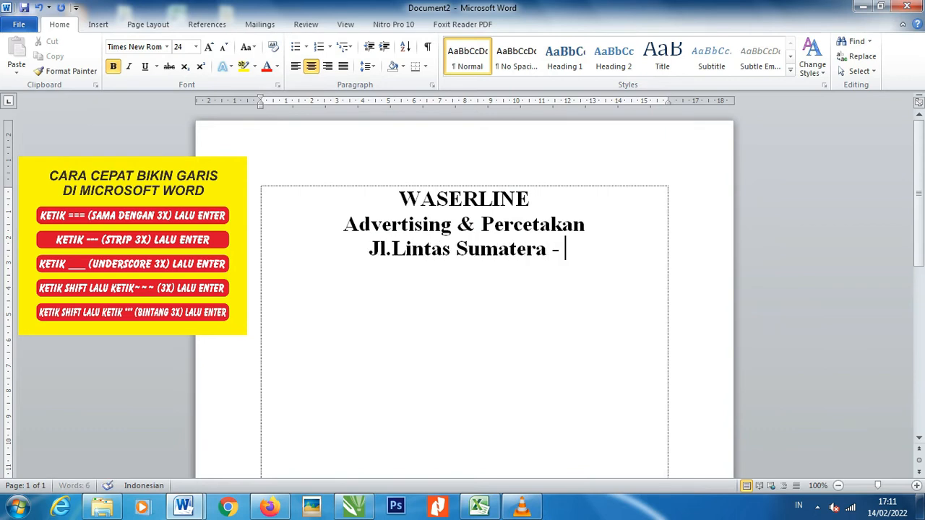
type("Pasam")
key("BackSpace")
type("aman")
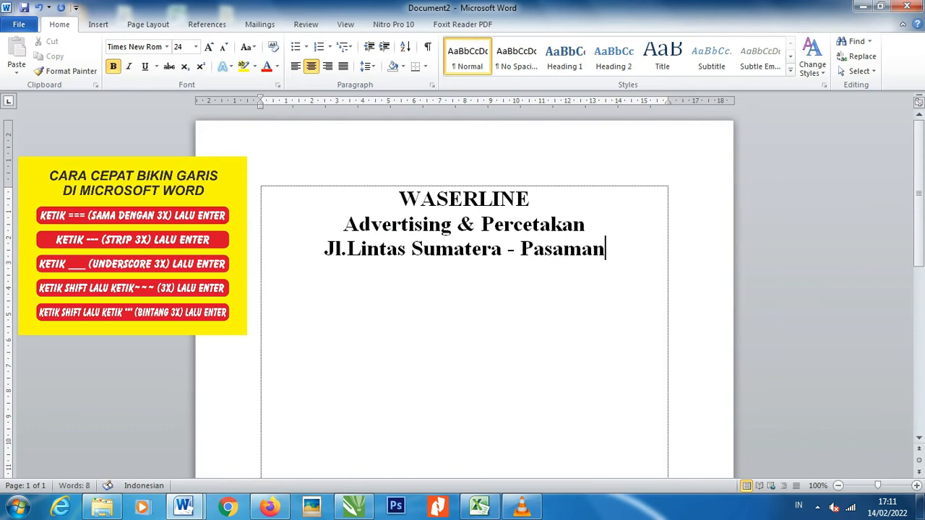
Remove the bold formatting from the address line and reduce its text to 12 pt.
key("ctrl+shift+Left")
key("ctrl+shift+Left")
key("ctrl+shift+Left")
key("ctrl+shift+Left")
key("ctrl+shift+Left")
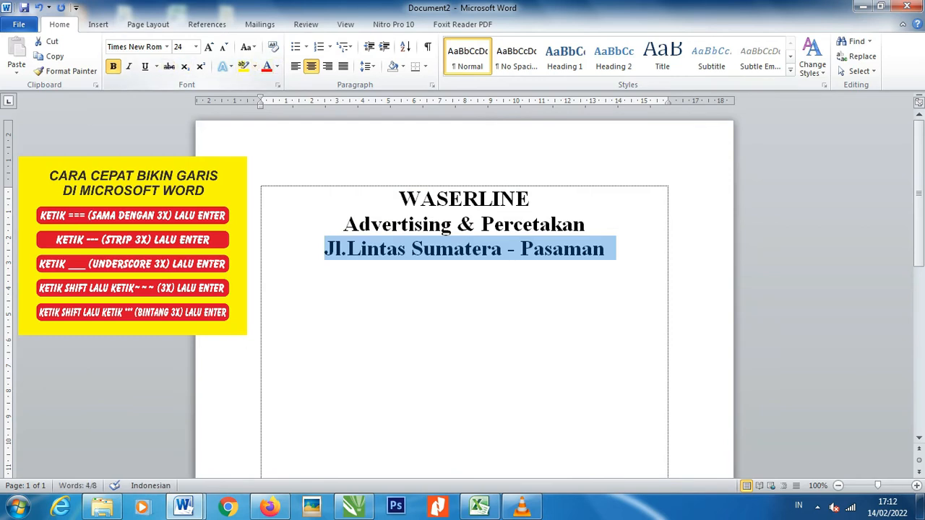
left_click(224, 48)
left_click(224, 48)
left_click(224, 47)
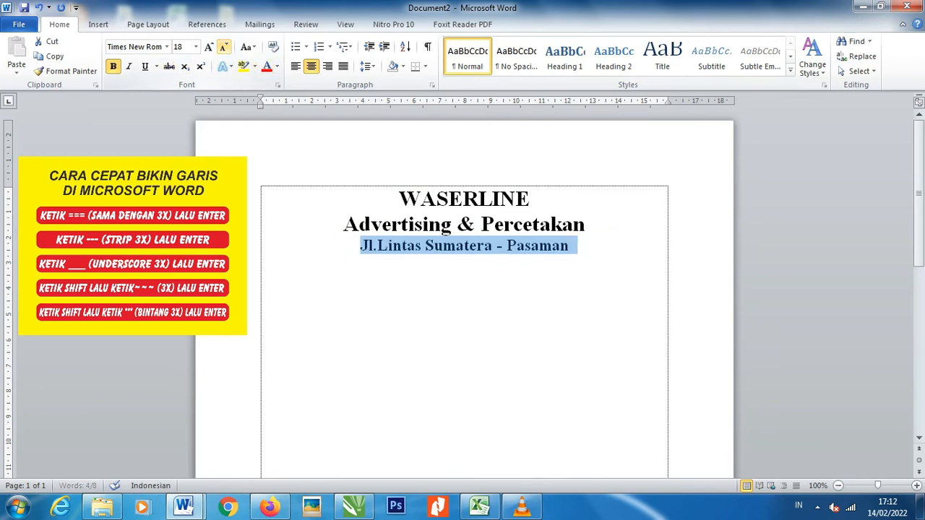
left_click(225, 48)
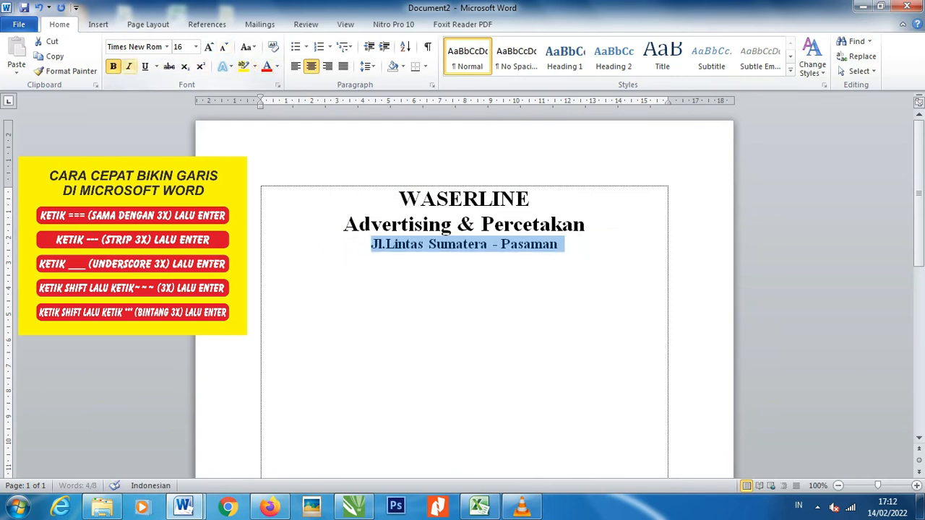
key("ctrl+b")
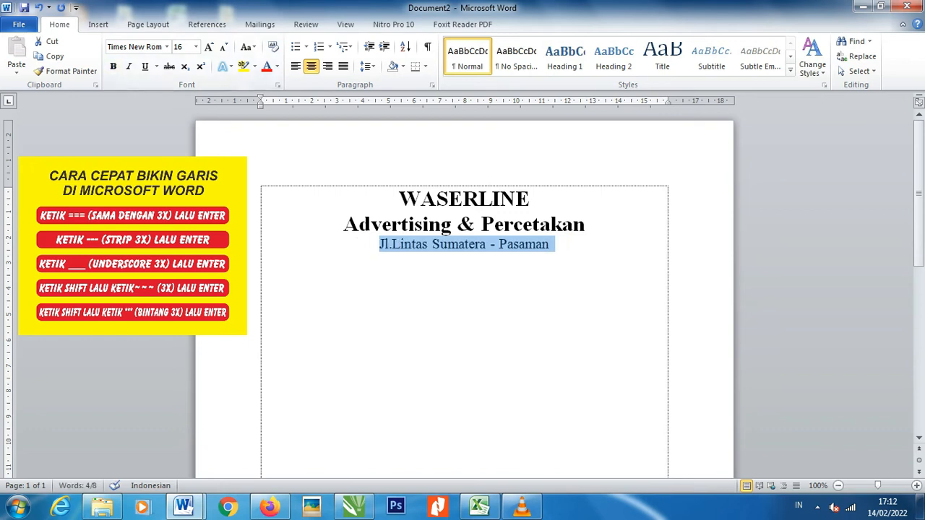
left_click(225, 48)
left_click(224, 48)
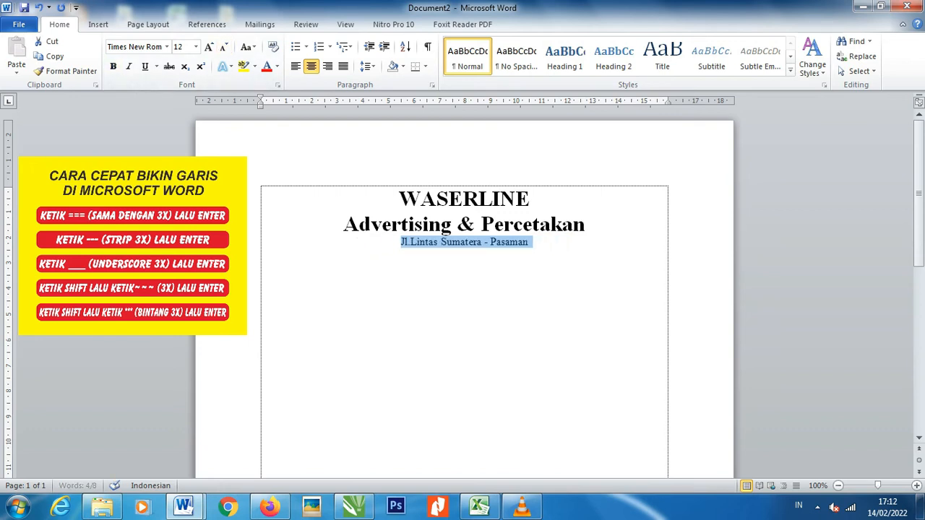
Insert a comma and the town name after the street in the address line, and start a new line below it.
left_click(529, 243)
left_click(483, 242)
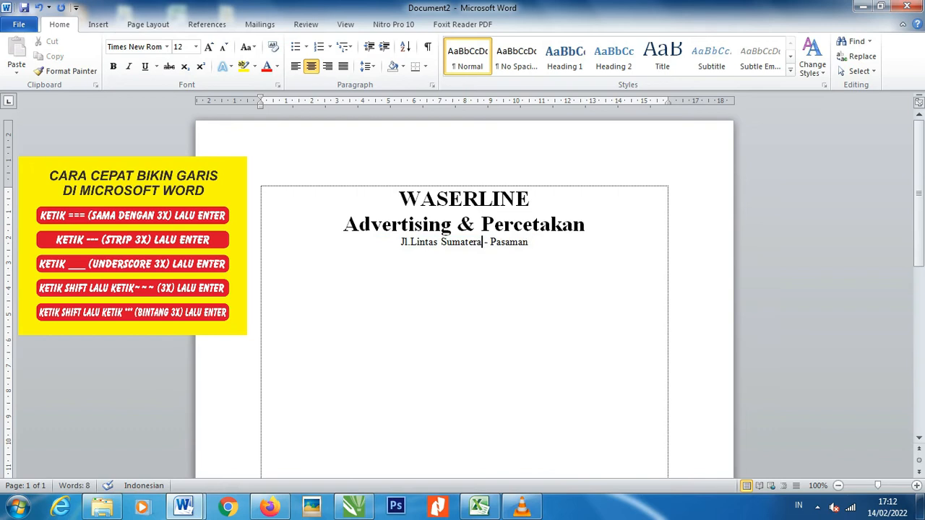
type(", Bon")
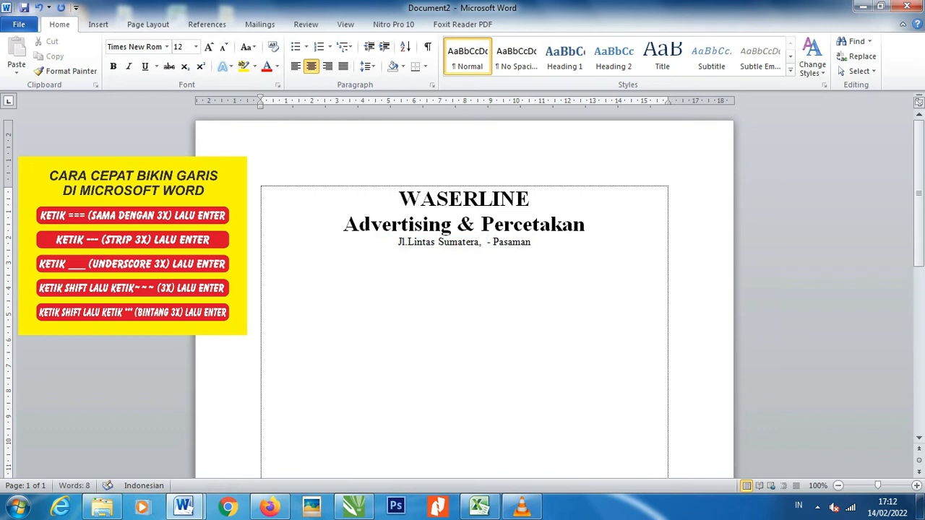
type("jol")
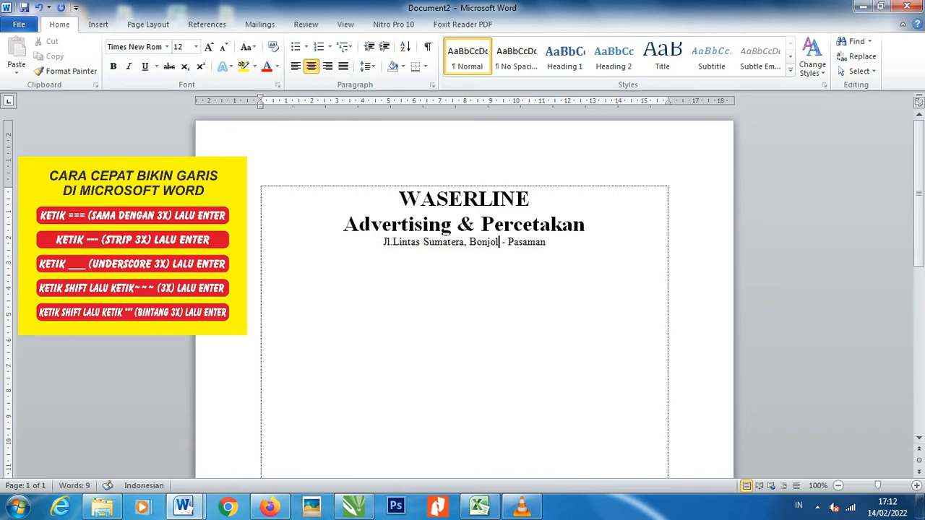
left_click(548, 242)
key("Return")
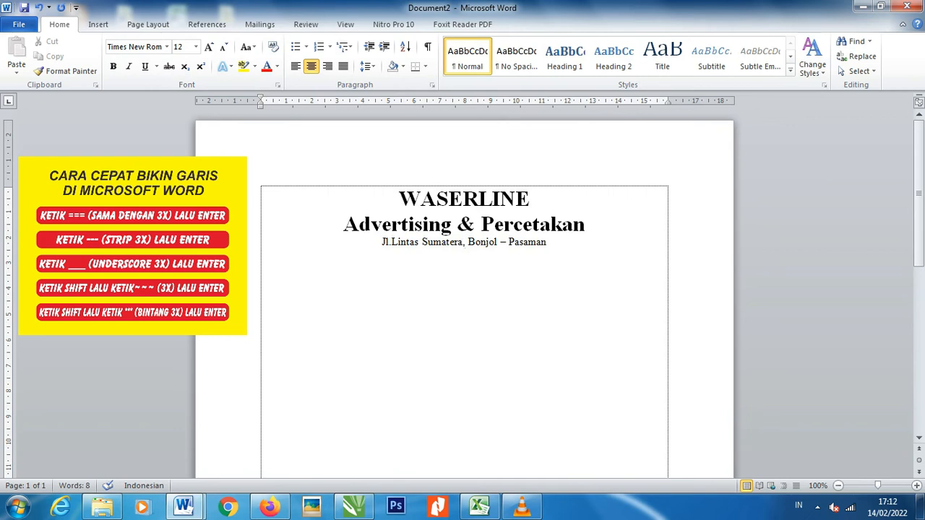
Try an automatic double divider line made from === beneath the address line, and undo it.
type("++")
key("BackSpace")
key("BackSpace")
type("===")
key("Return")
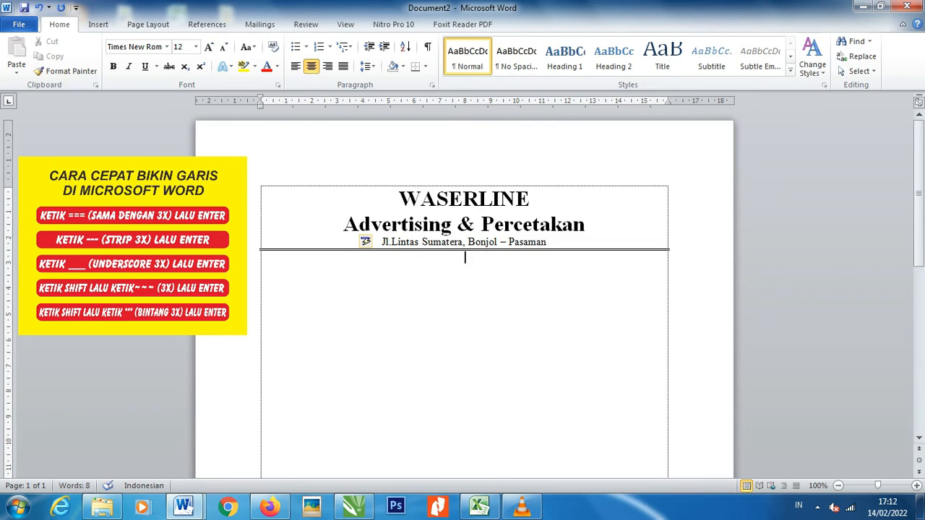
key("ctrl+z")
key("ctrl+z")
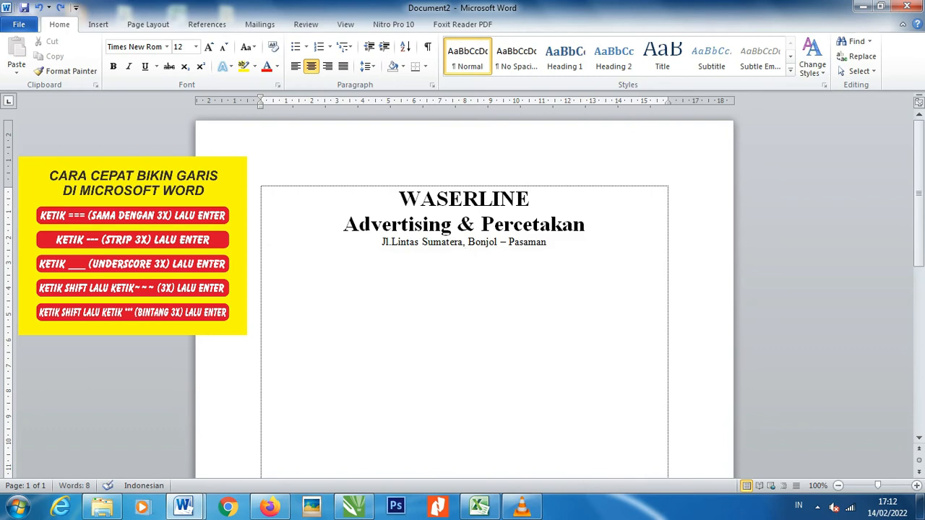
Try an automatic thick triple divider made from ### beneath the address line, and remove it along with its characters.
type("===")
key("Return")
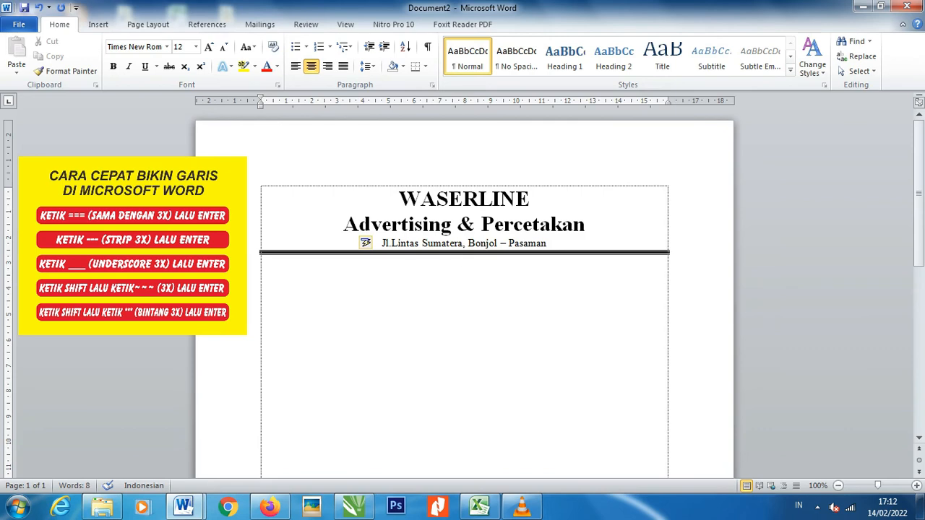
key("ctrl+z")
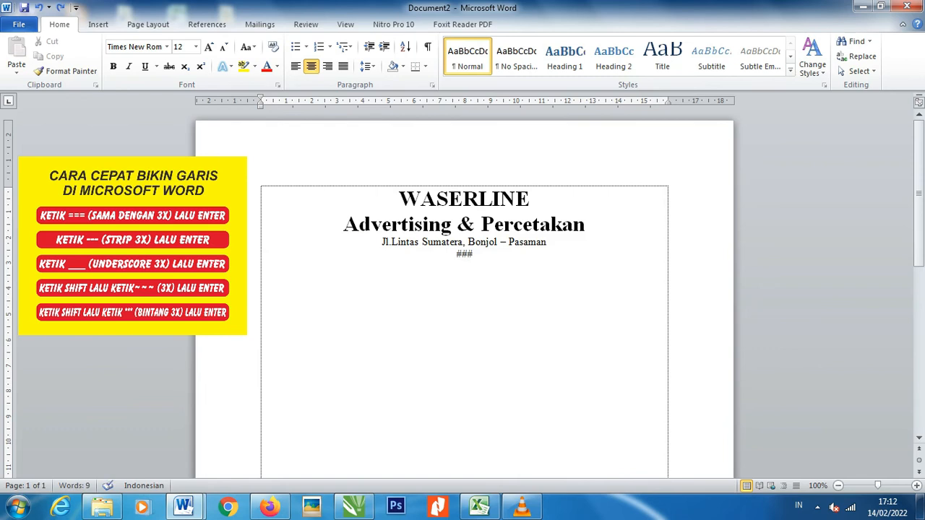
key("BackSpace")
key("BackSpace")
key("BackSpace")
key("BackSpace")
Try an automatic divider line made from *** beneath the address line, and undo it.
type("***")
key("Return")
key("ctrl+z")
Clear the leftover asterisks and place an automatic thick single divider line beneath the address line.
key("BackSpace")
key("BackSpace")
key("BackSpace")
key("BackSpace")
key("Return")
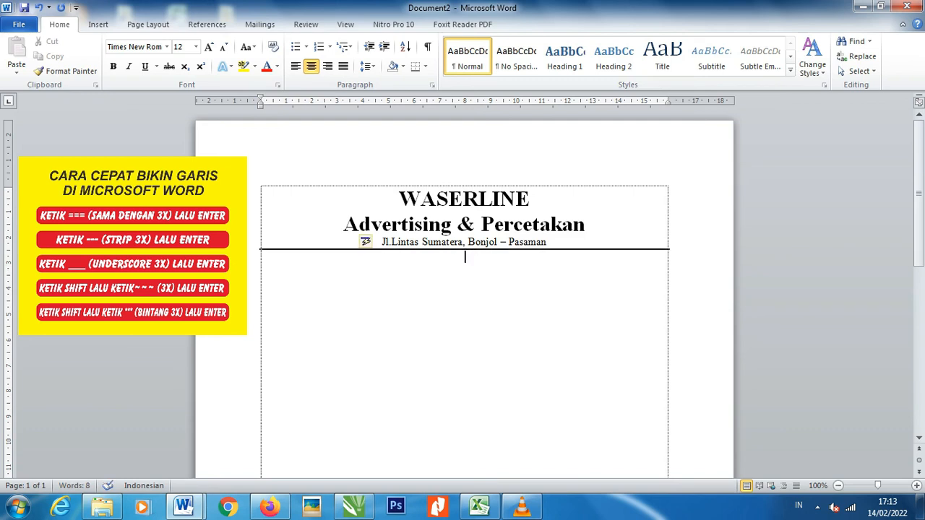